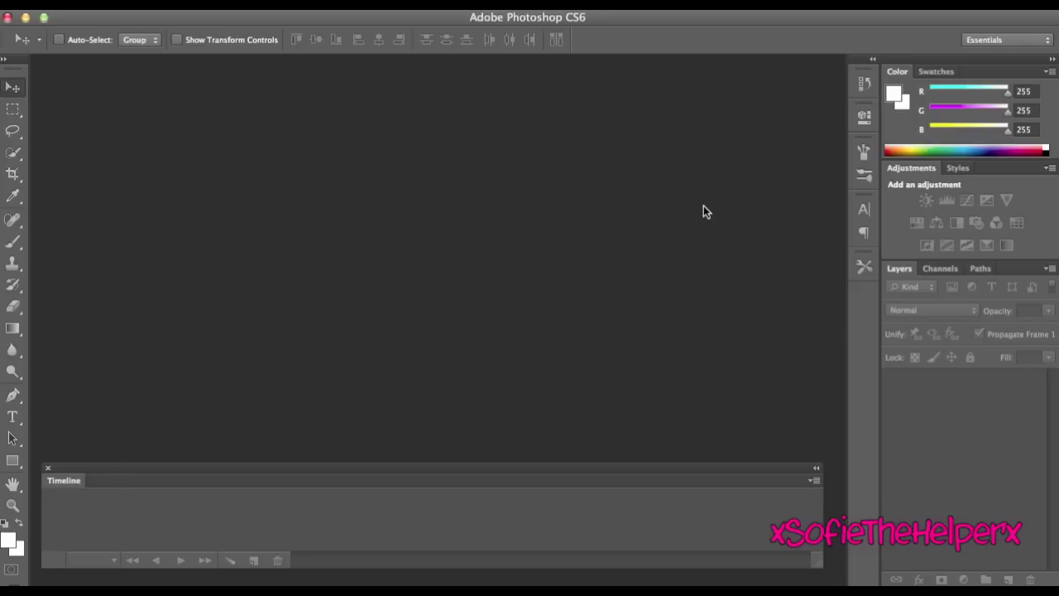
- Open today's saved GIF from File > Open so its frames fill the Timeline
left_click(136, 4)
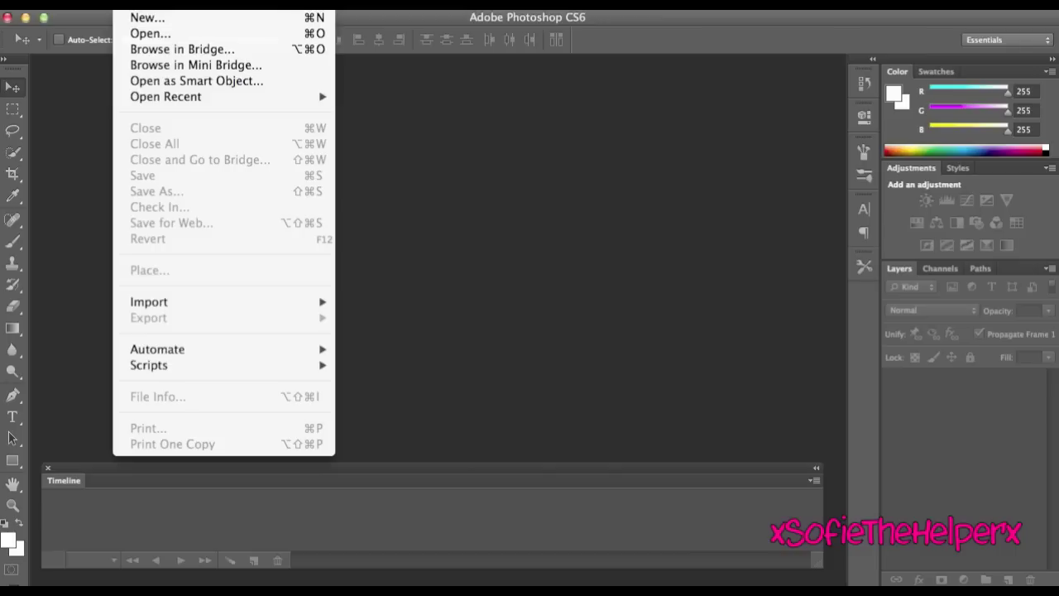
left_click(149, 37)
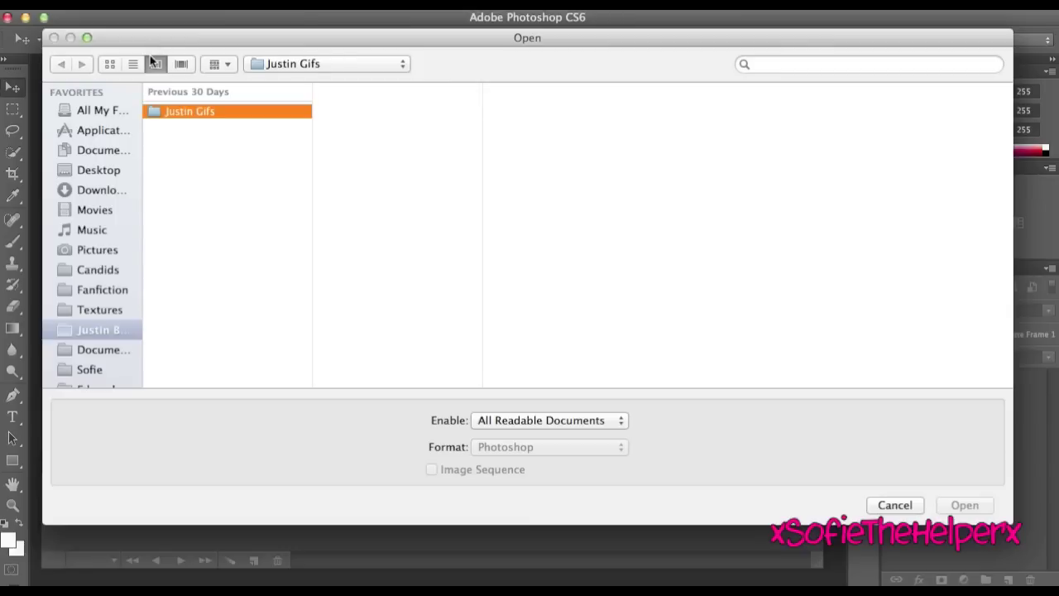
left_click(199, 114)
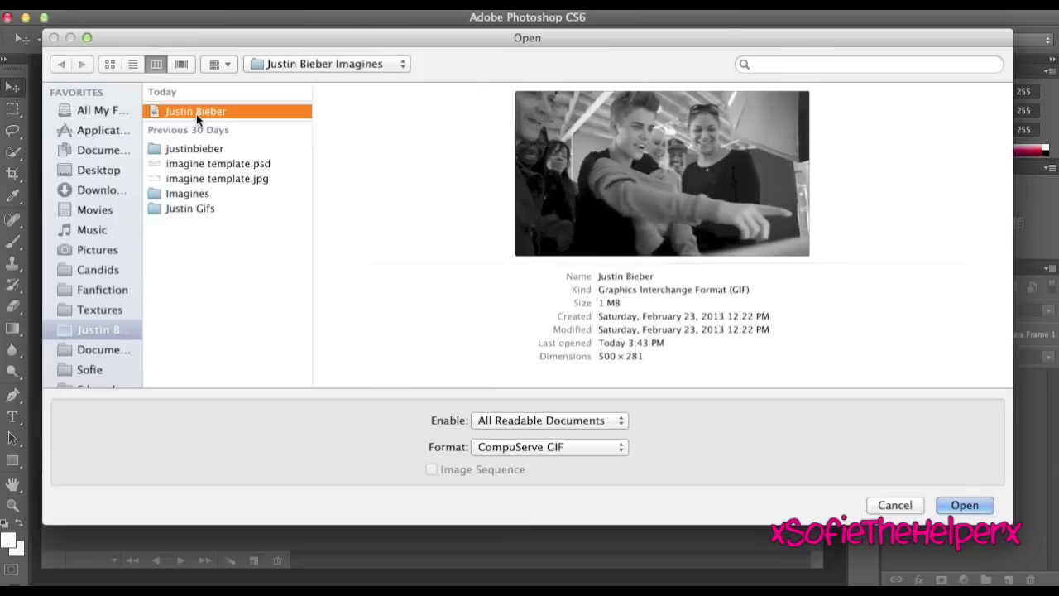
double_click(196, 116)
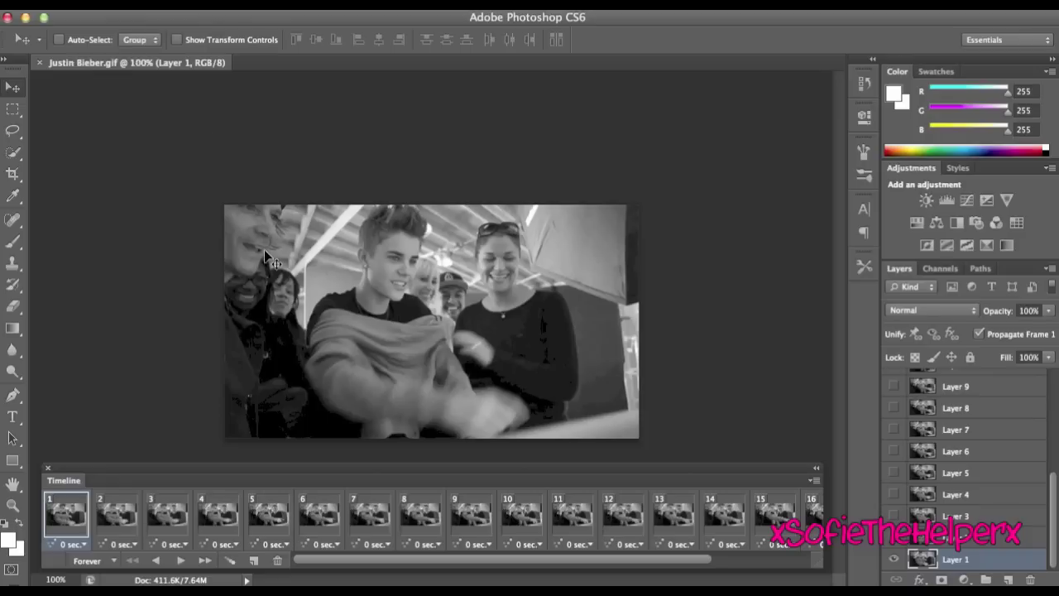
scroll(987, 434, "up", 5)
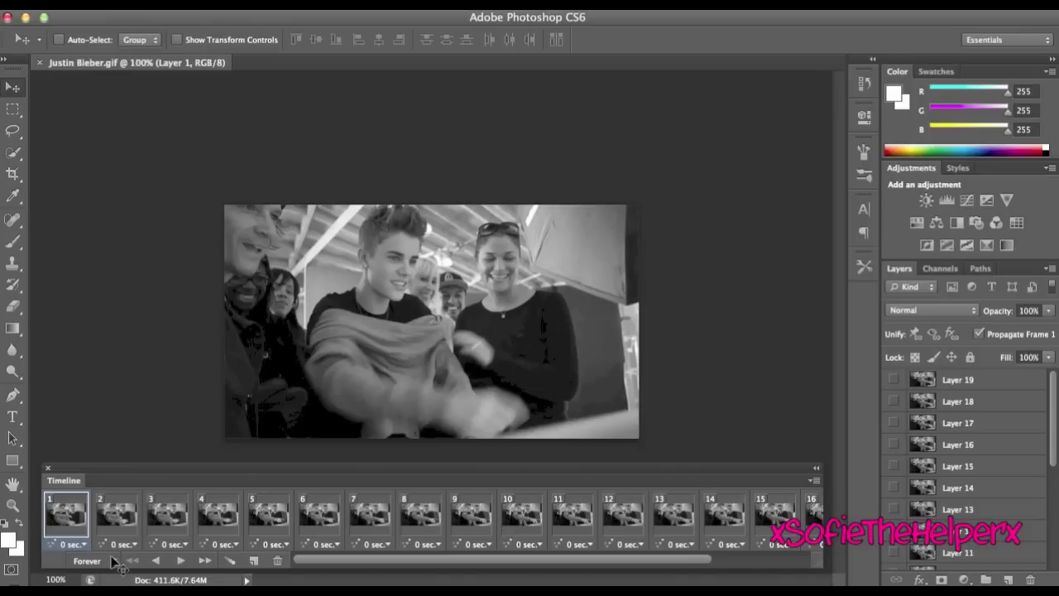
left_click(497, 1)
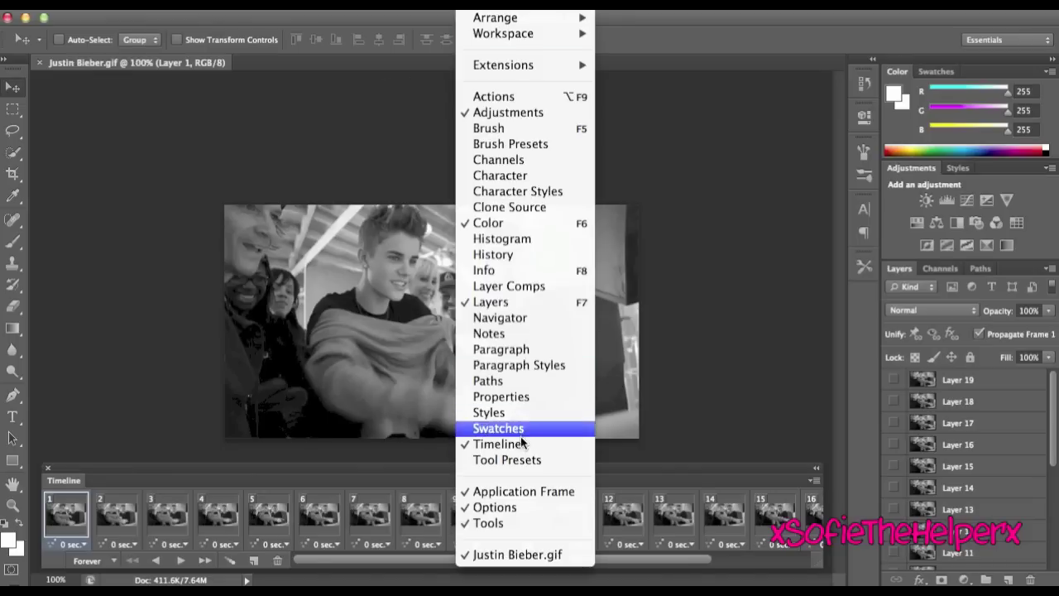
left_click(291, 171)
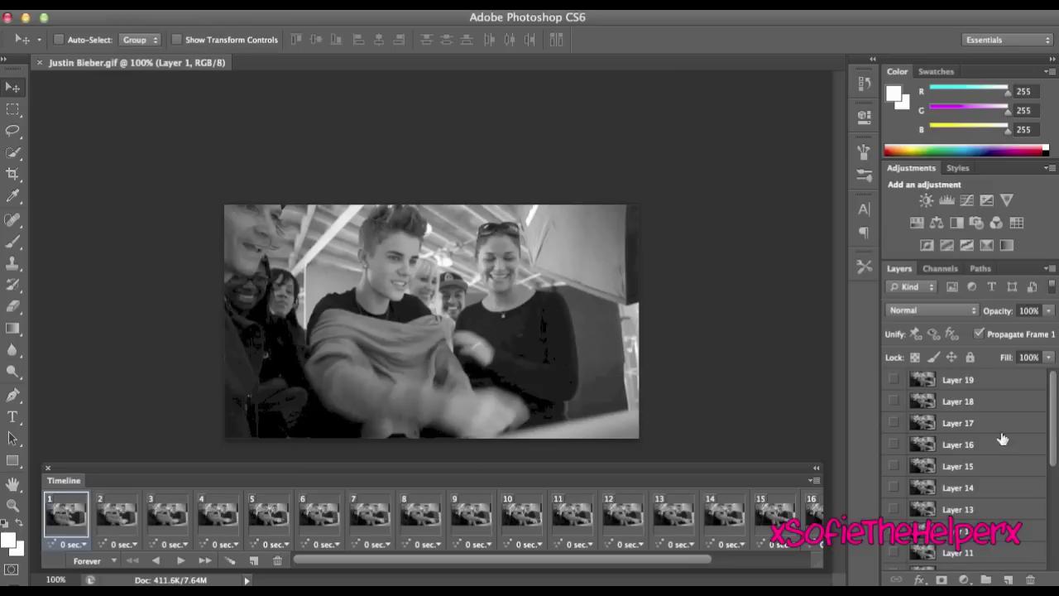
left_click(957, 383)
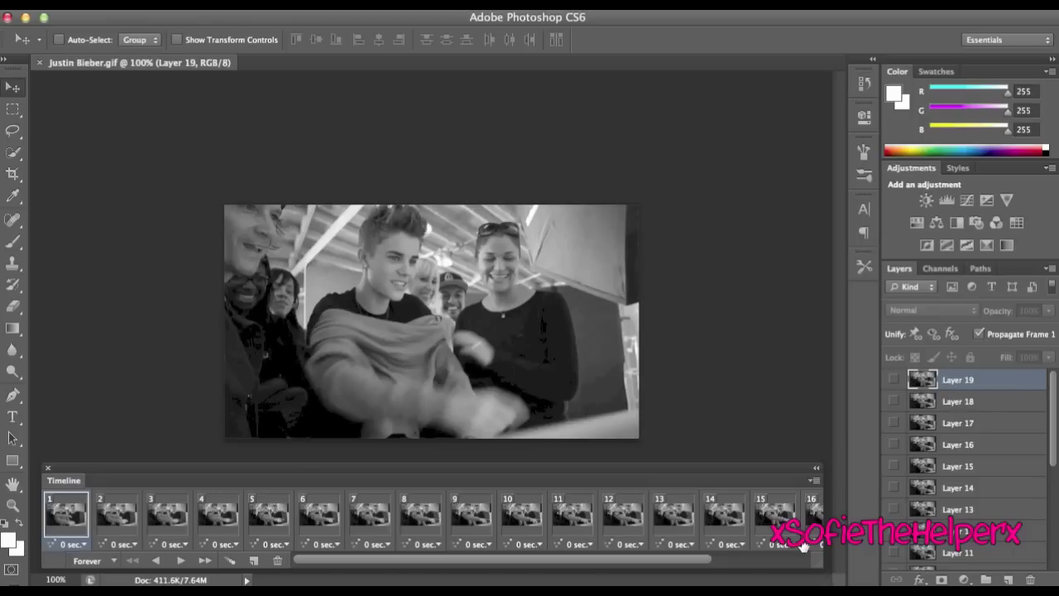
- Select all 19 Timeline frames, frame 1 through frame 19, with Layer 19 active
scroll(774, 523, "right", 5)
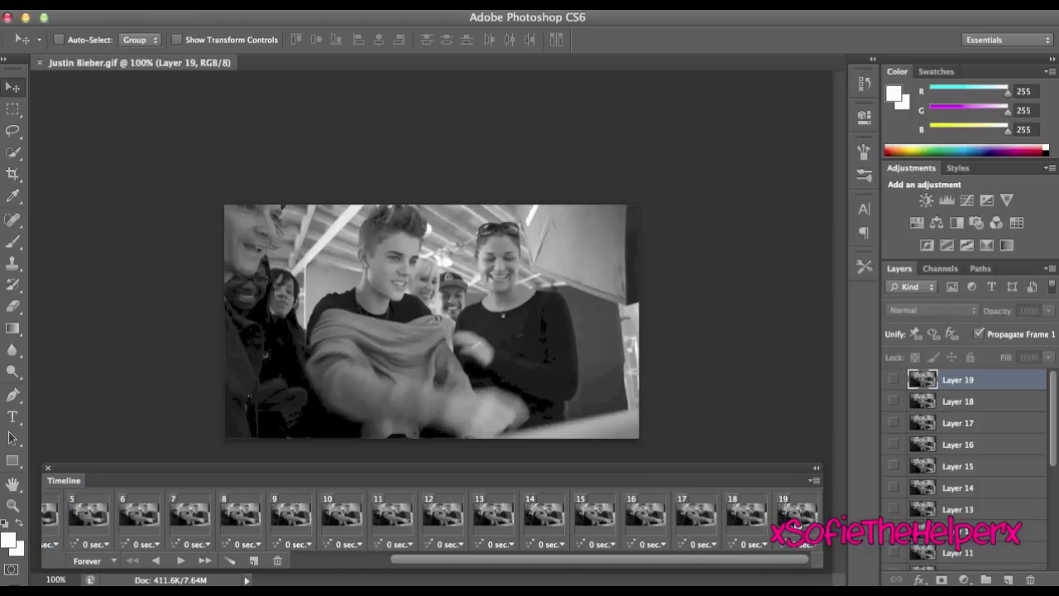
scroll(496, 529, "left", 5)
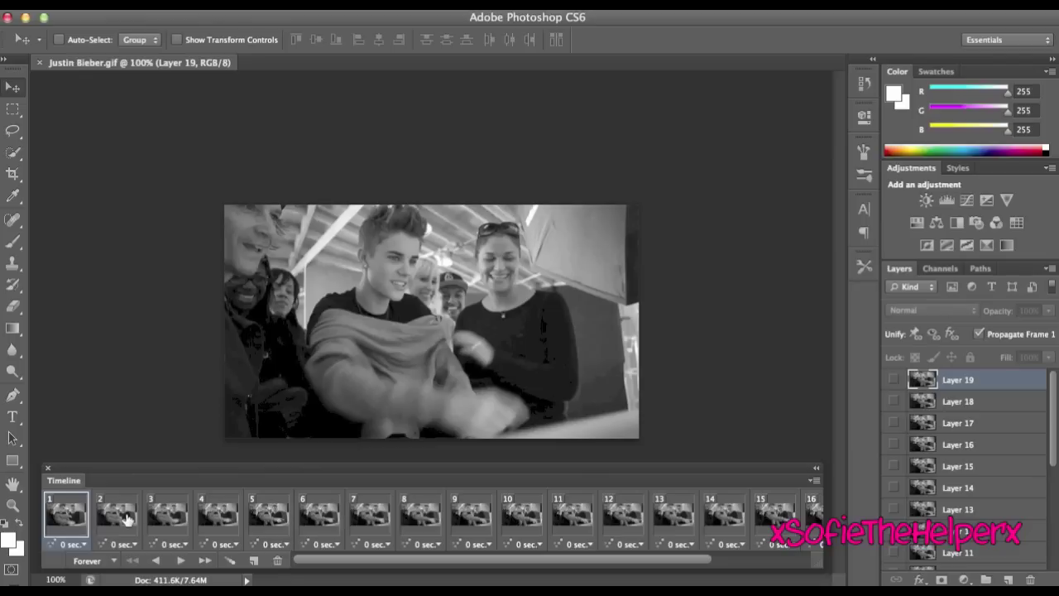
scroll(125, 519, "right", 5)
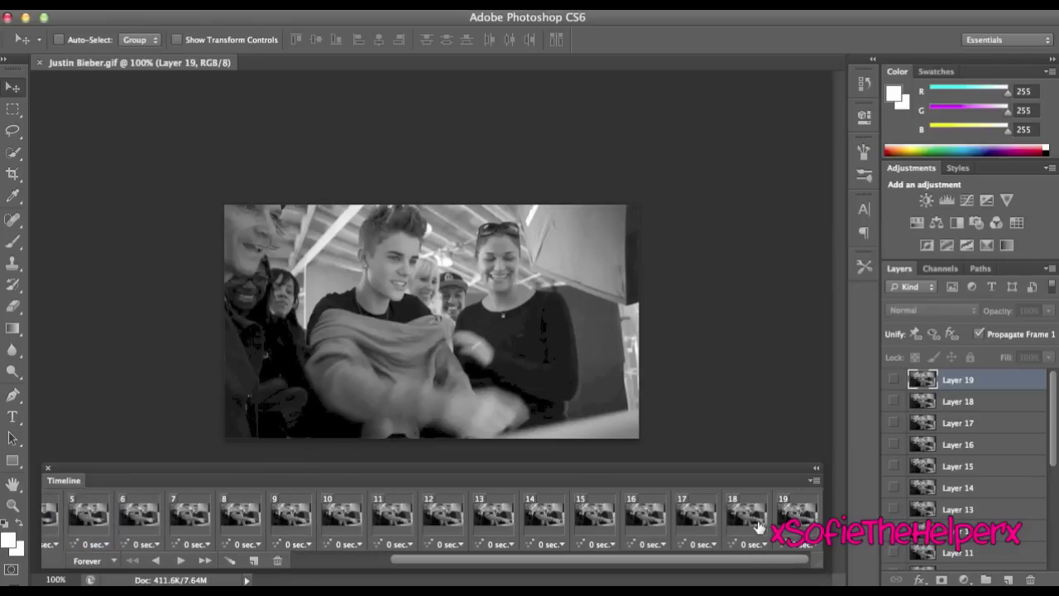
left_click(784, 518, "shift")
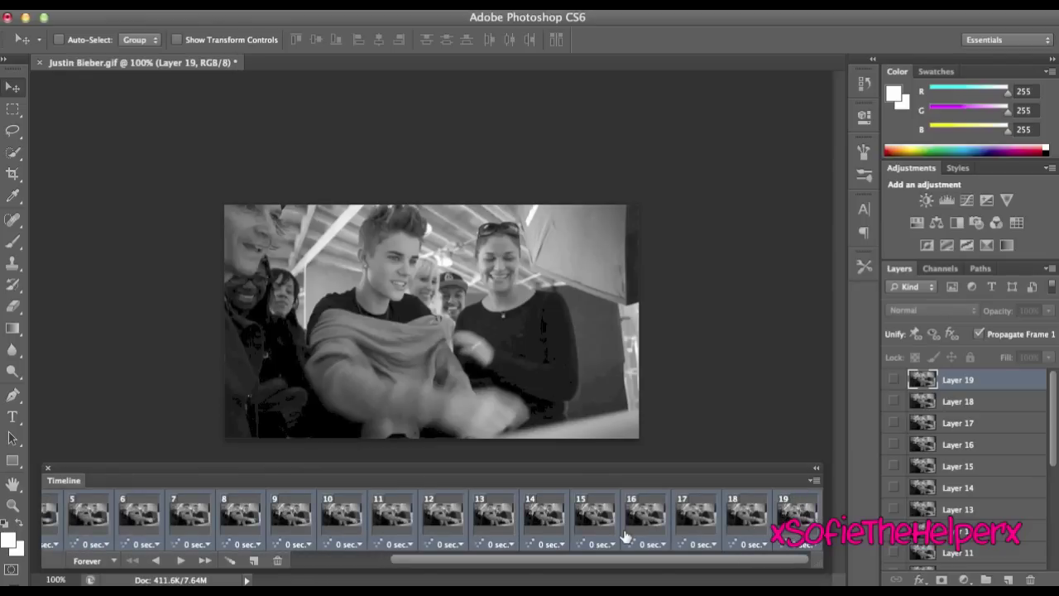
scroll(626, 536, "left", 5)
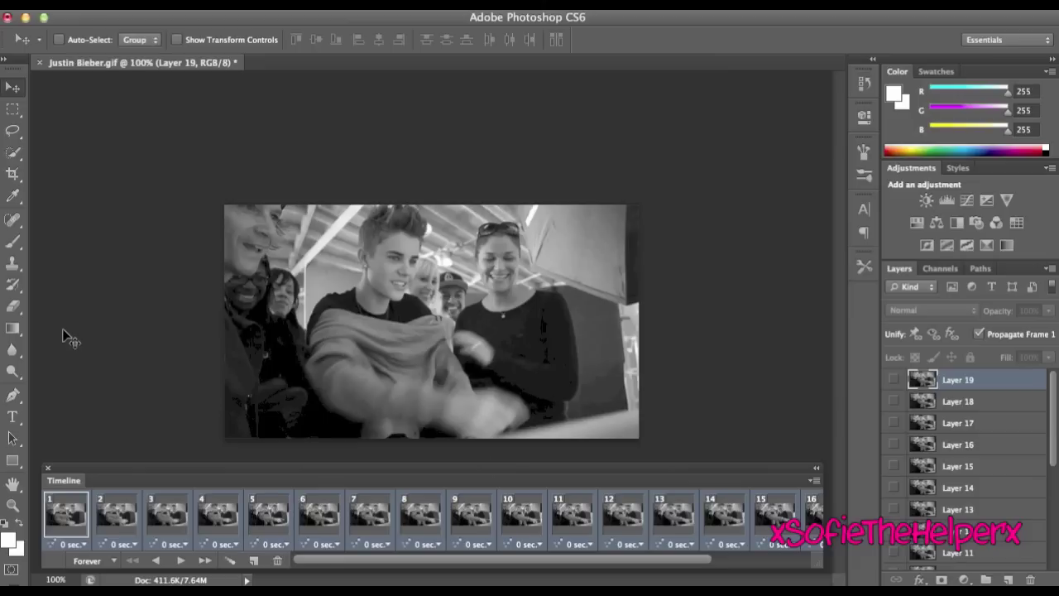
- Type the caption 'Right Here' in 12 pt Courier near the image's bottom and select it
left_click(15, 417)
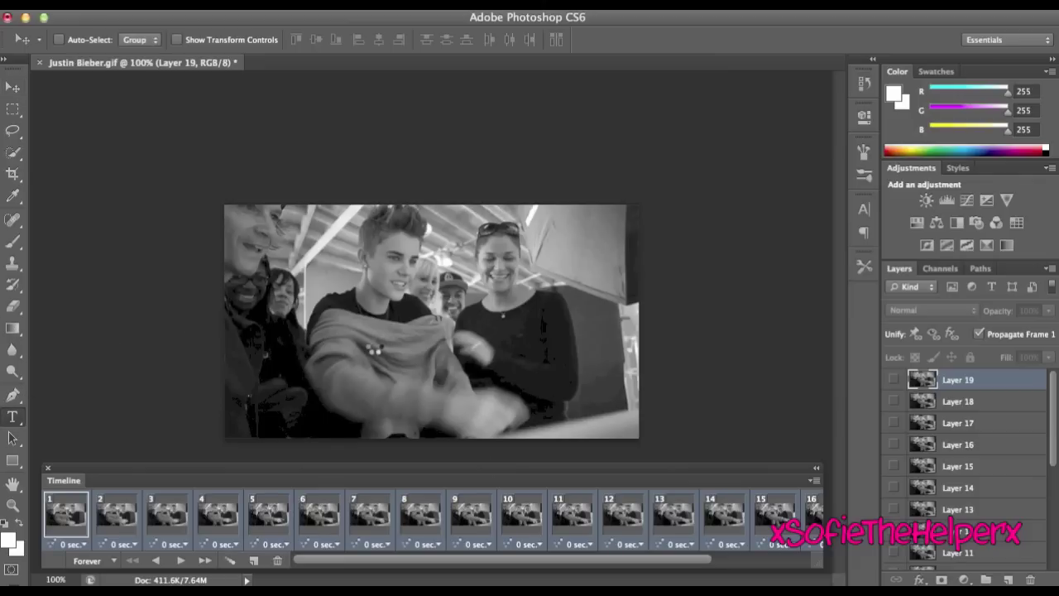
left_click(369, 363)
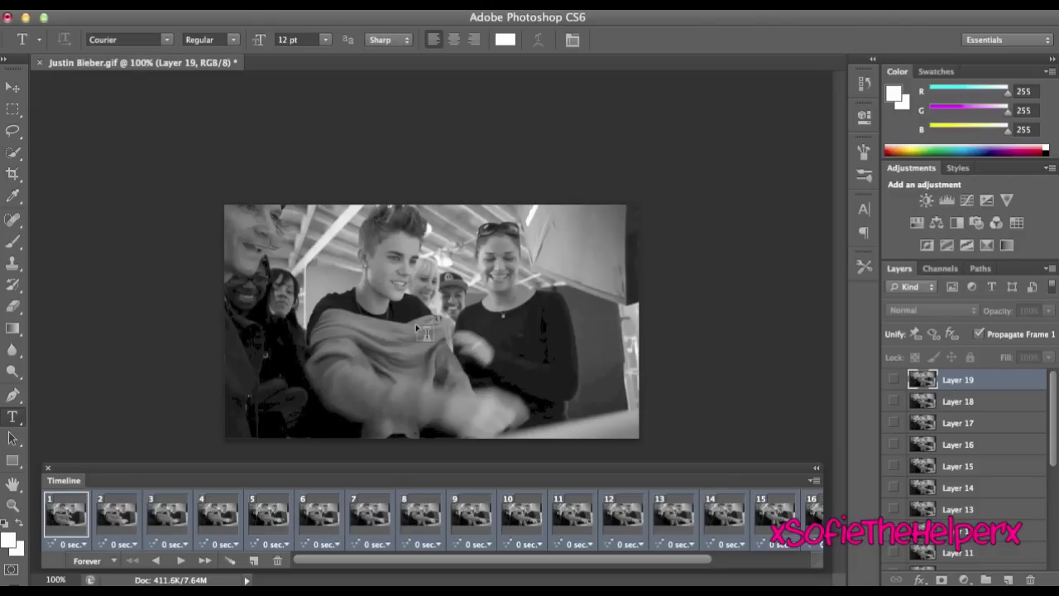
left_click(292, 414)
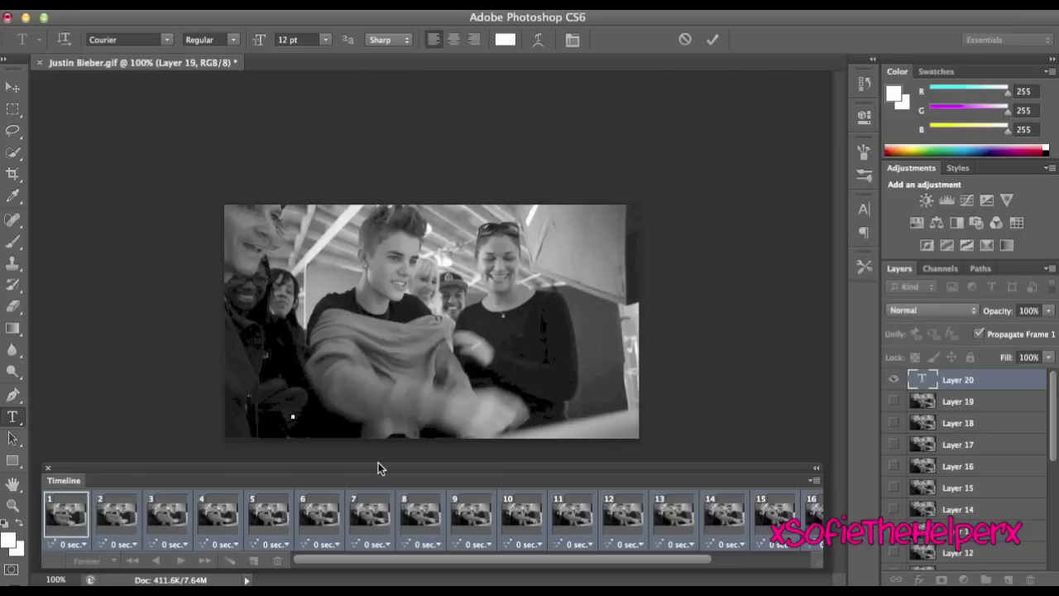
type("\"Right Here\"")
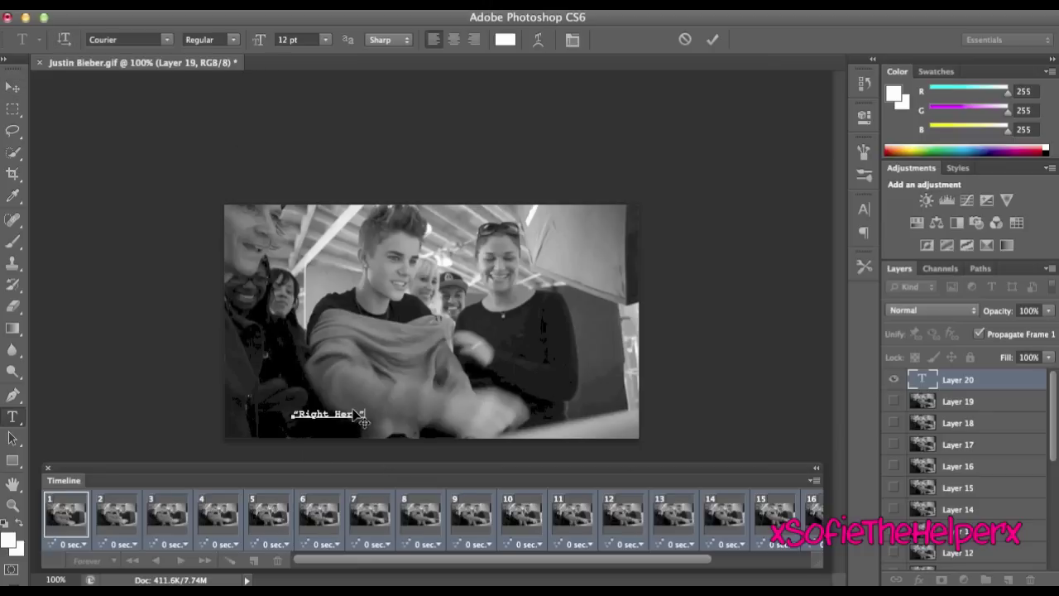
left_click_drag(365, 413, 314, 355)
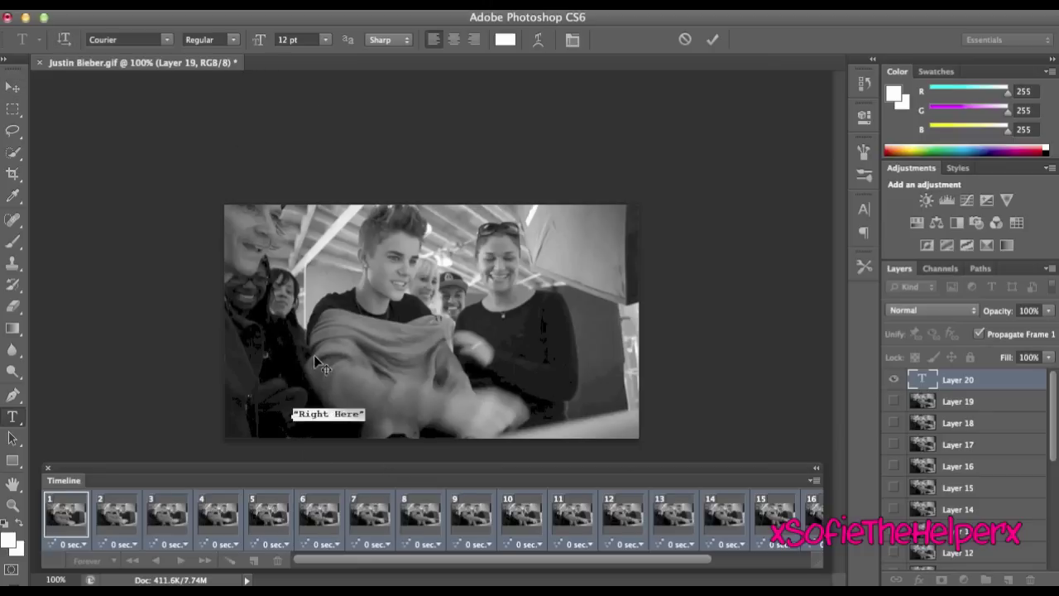
- Colour the caption fully saturated yellow (#e4ff00) and commit the text layer
left_click(507, 40)
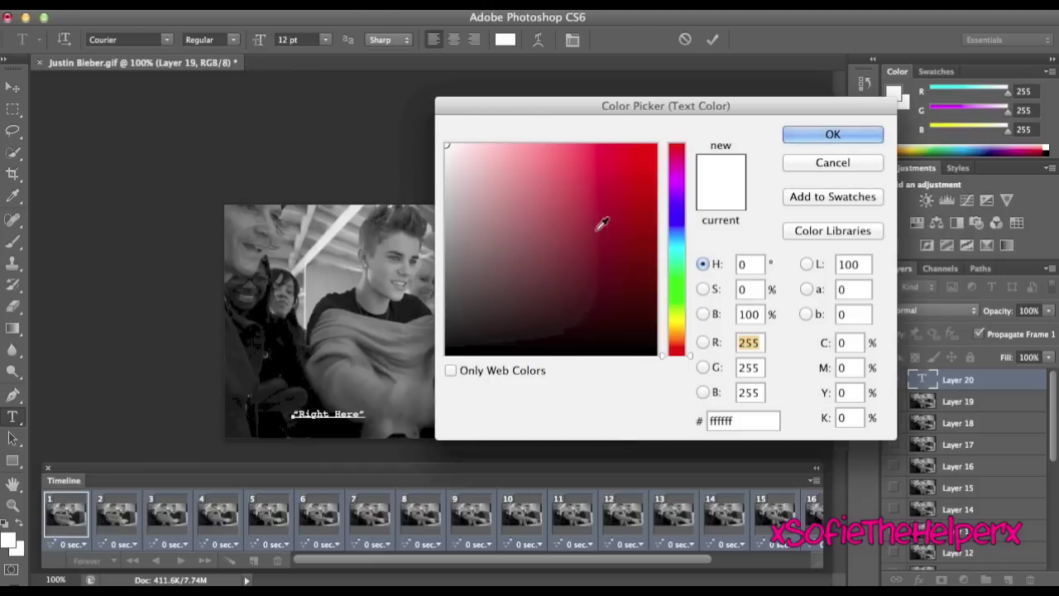
left_click_drag(678, 332, 678, 317)
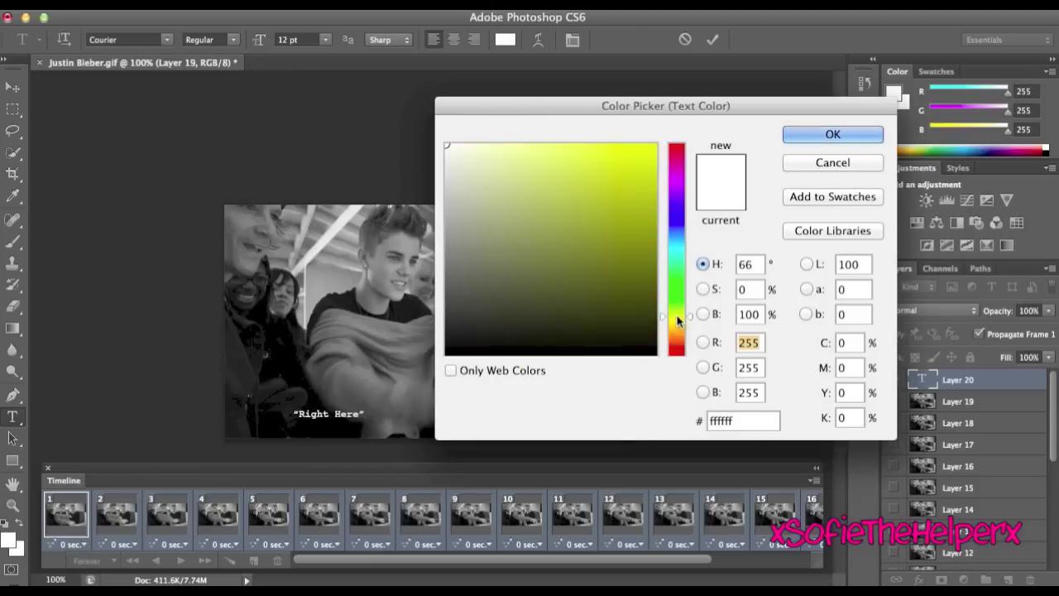
left_click(655, 145)
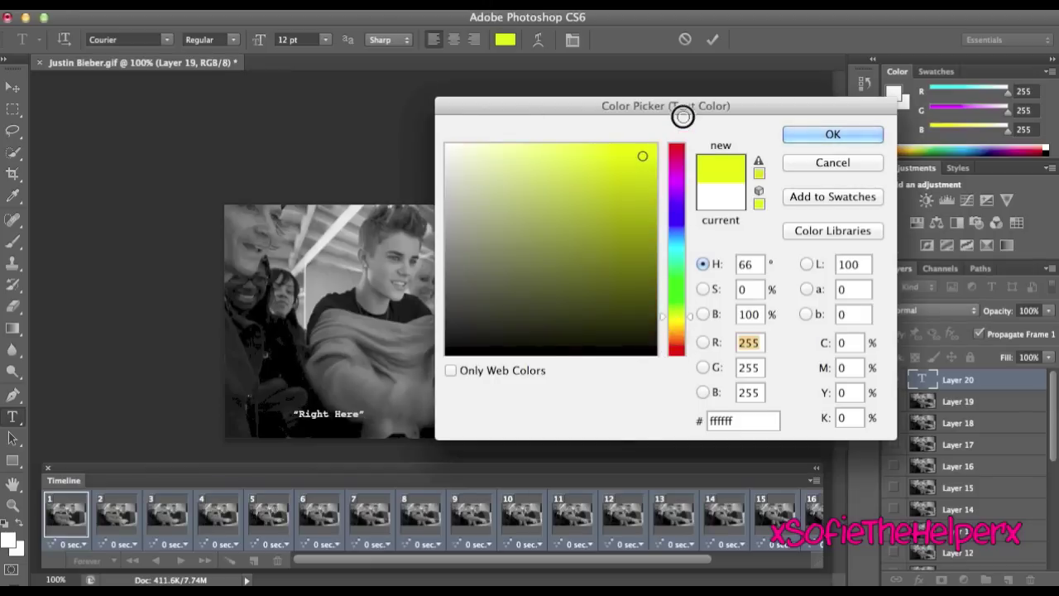
left_click(861, 132)
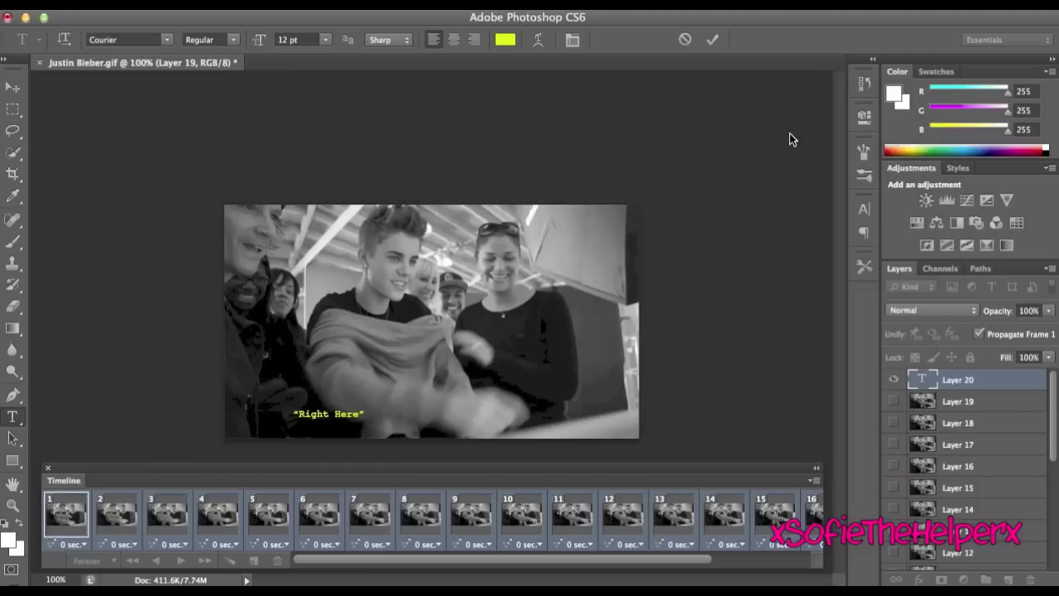
left_click(12, 87)
- Scale the caption to about 323% with Free Transform, nudge it, and show rulers
key("super+t")
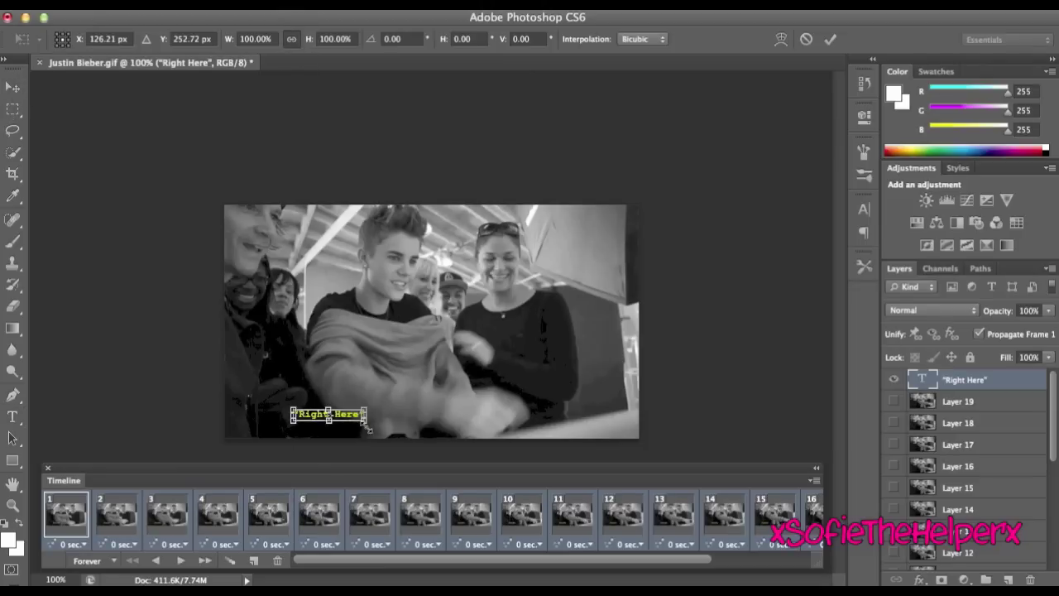
left_click_drag(364, 421, 555, 463)
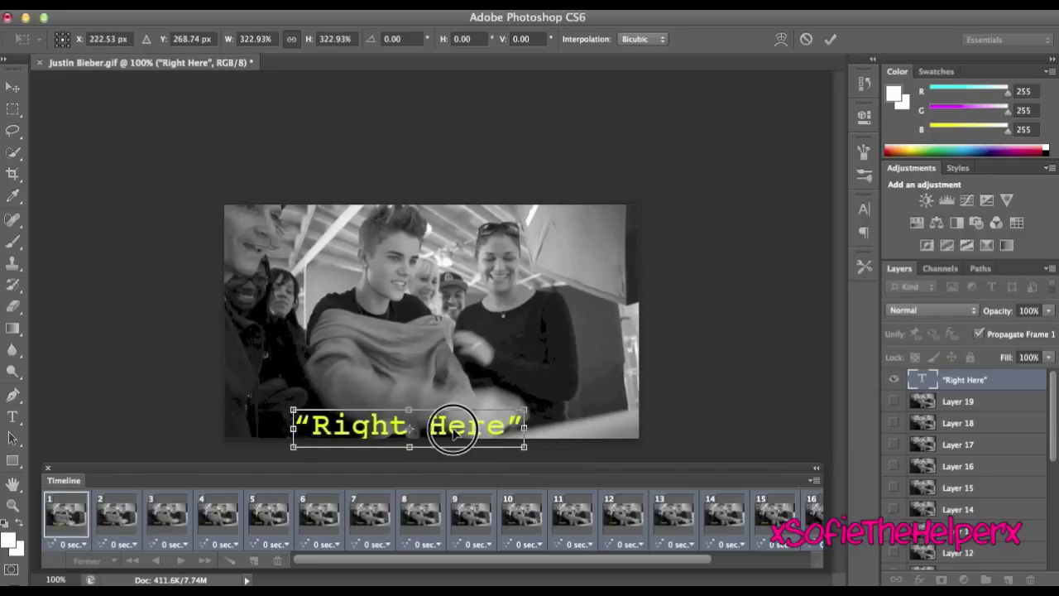
left_click_drag(445, 433, 480, 422)
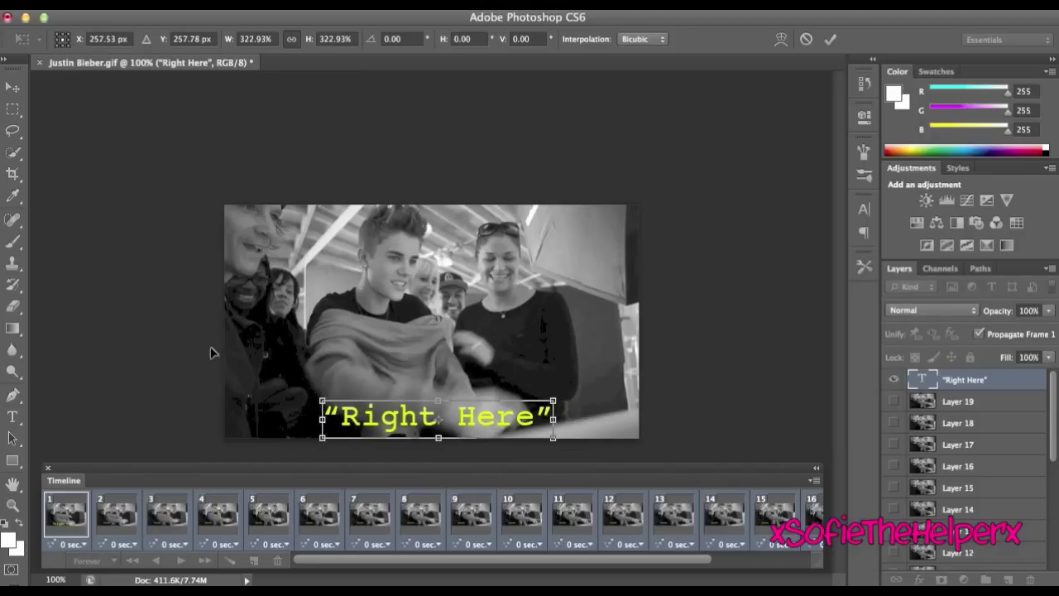
key("super+r")
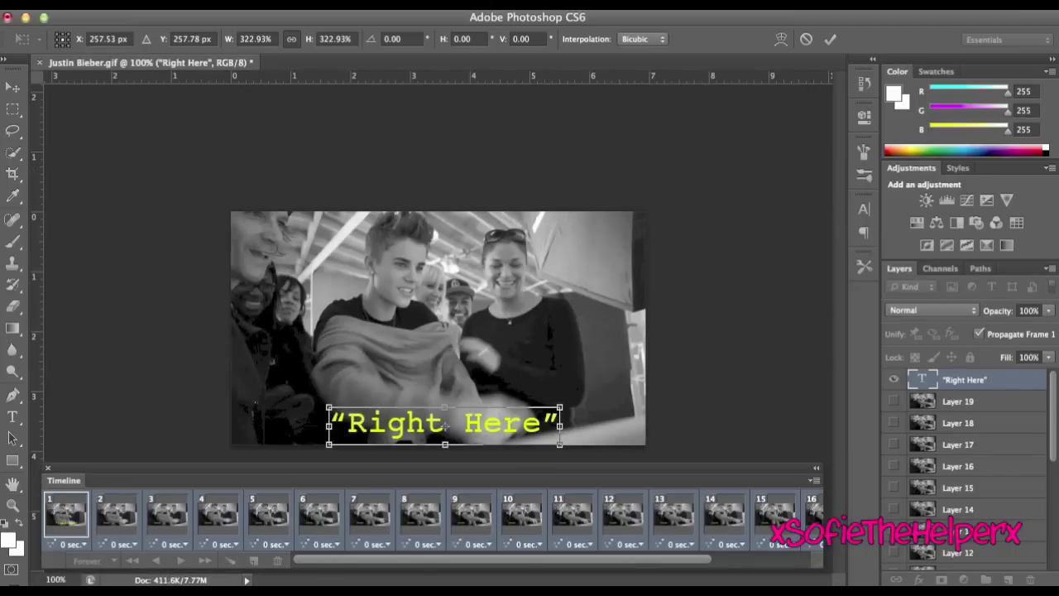
- Drag a vertical guide to the caption's centre and apply the enlarged caption's transform
left_click(471, 1)
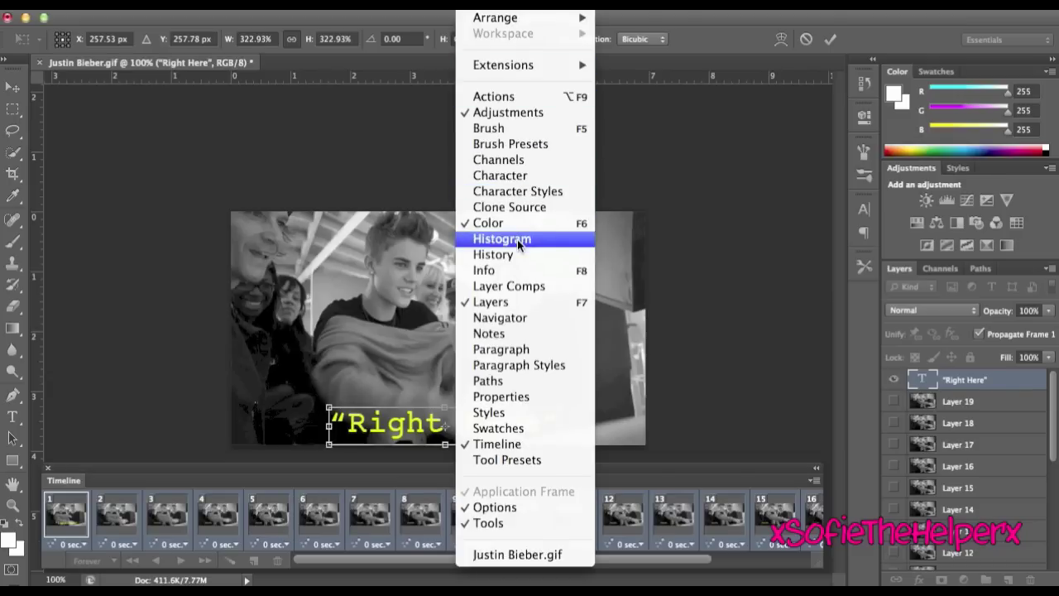
mouse_move(430, 2)
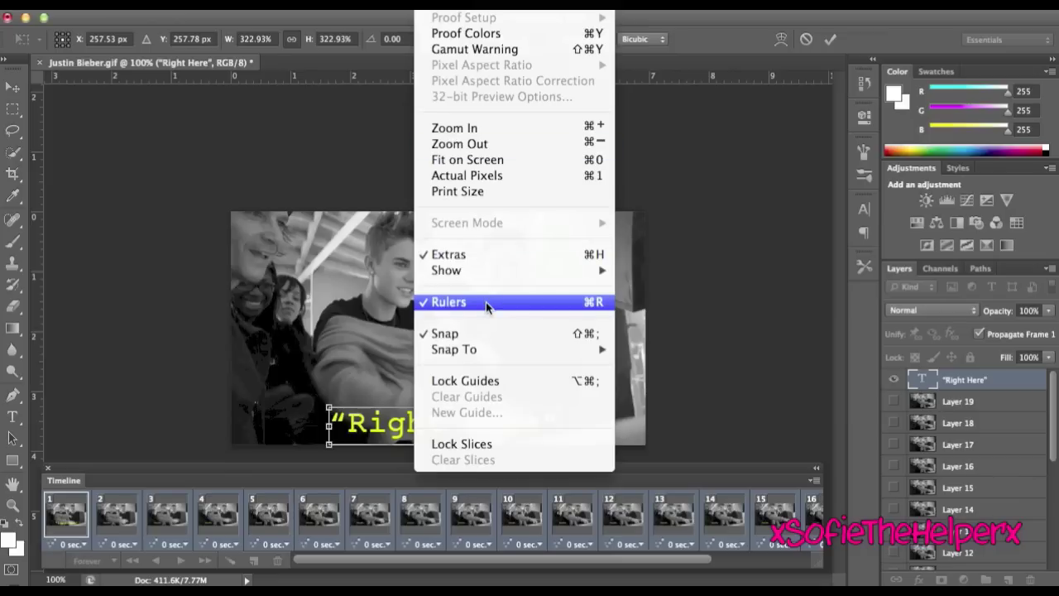
left_click(270, 170)
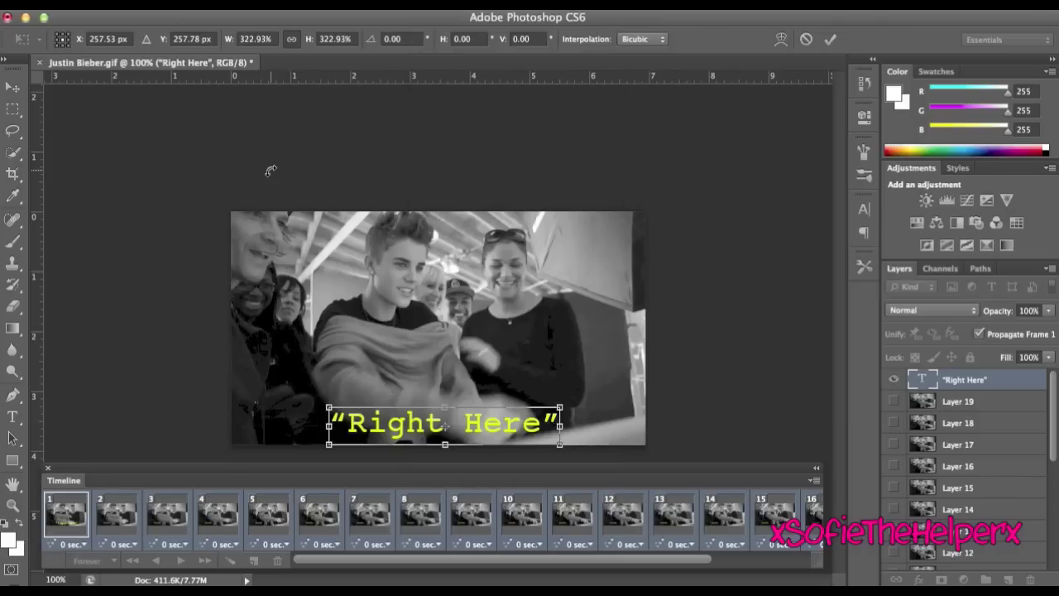
left_click(42, 296)
left_click_drag(41, 296, 444, 332)
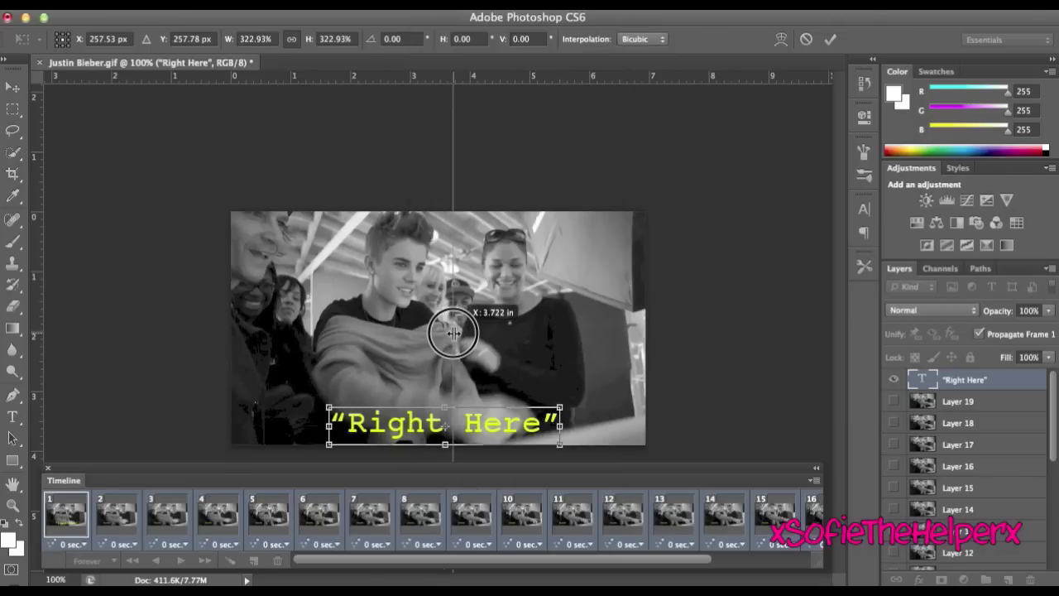
left_click_drag(453, 332, 445, 333)
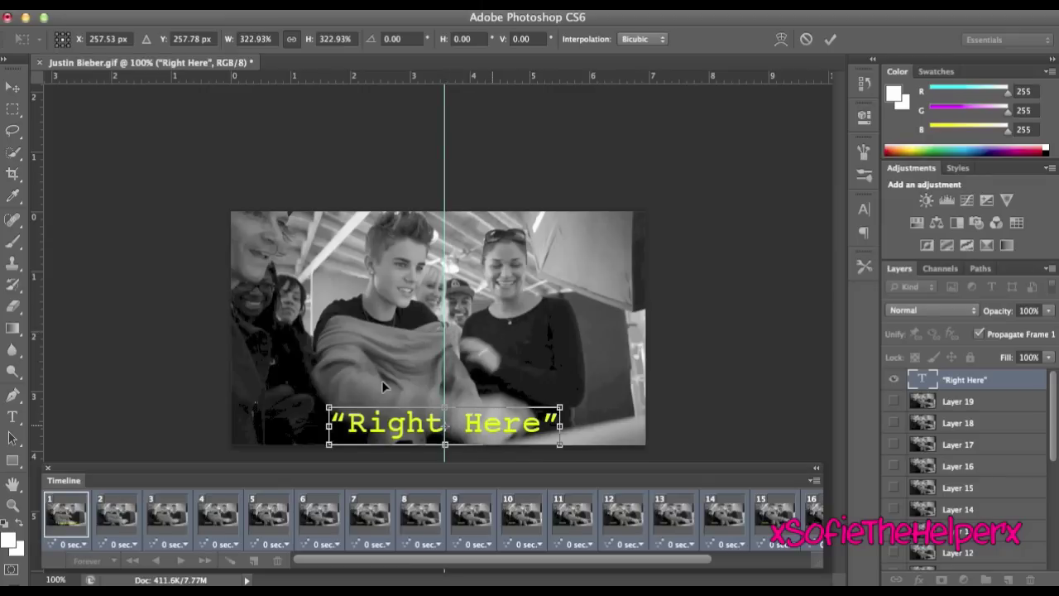
key("Return")
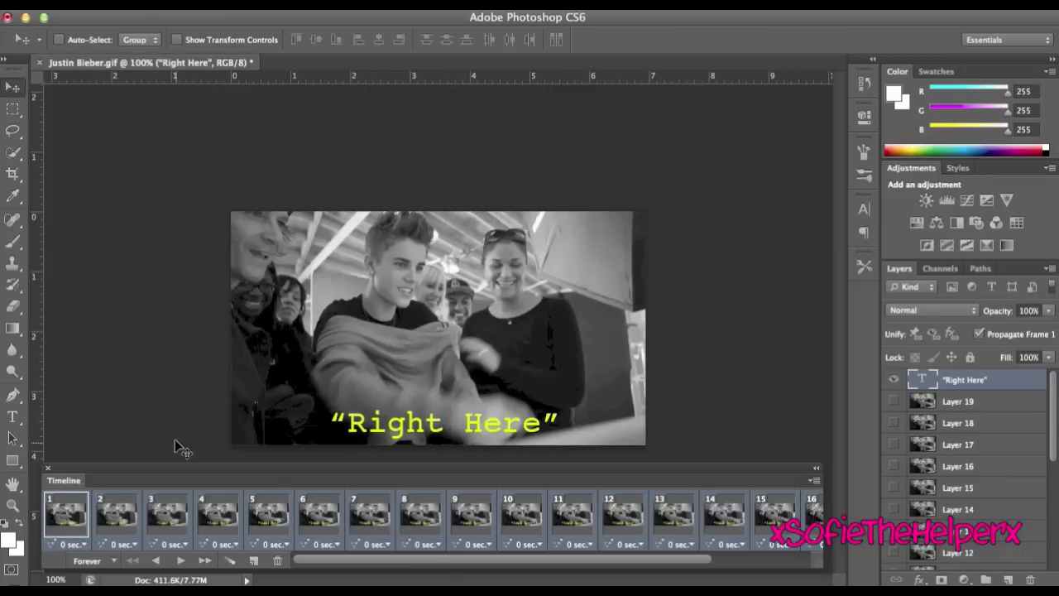
- Play, stop and replay the animation to check the yellow caption on every frame
left_click(180, 562)
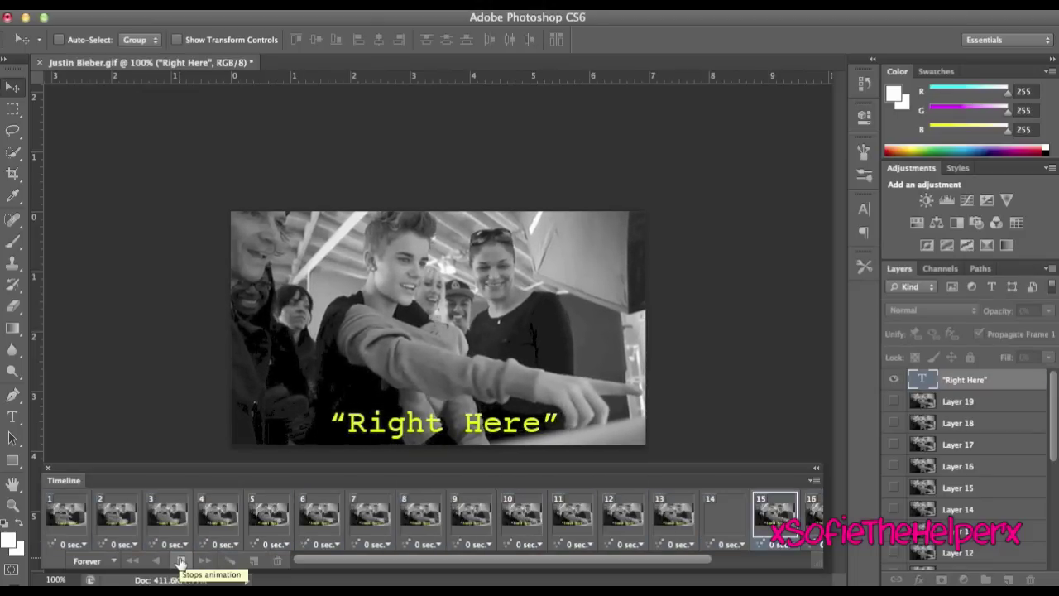
left_click(180, 562)
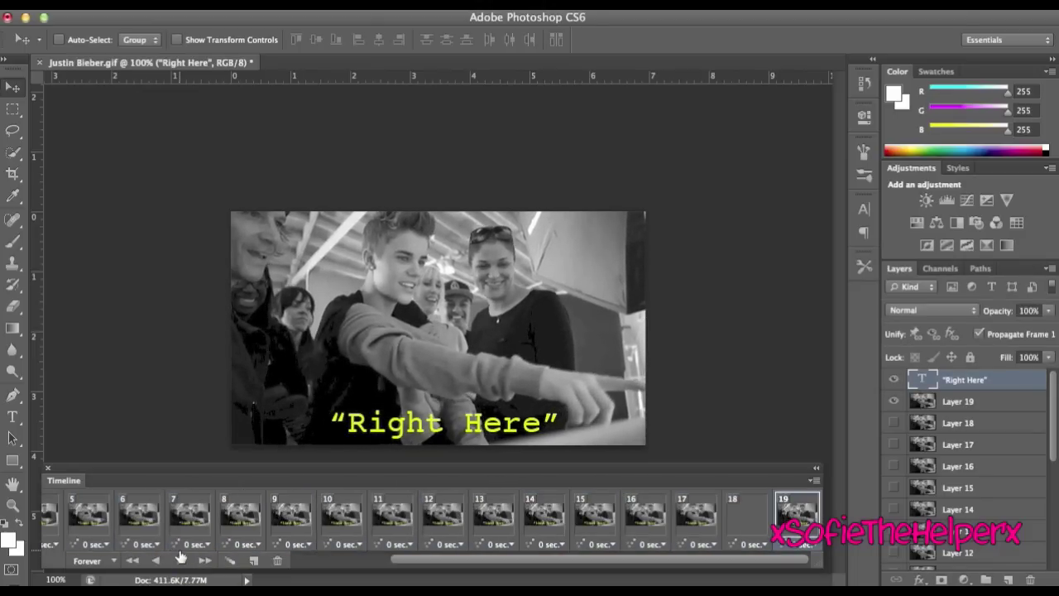
left_click(178, 562)
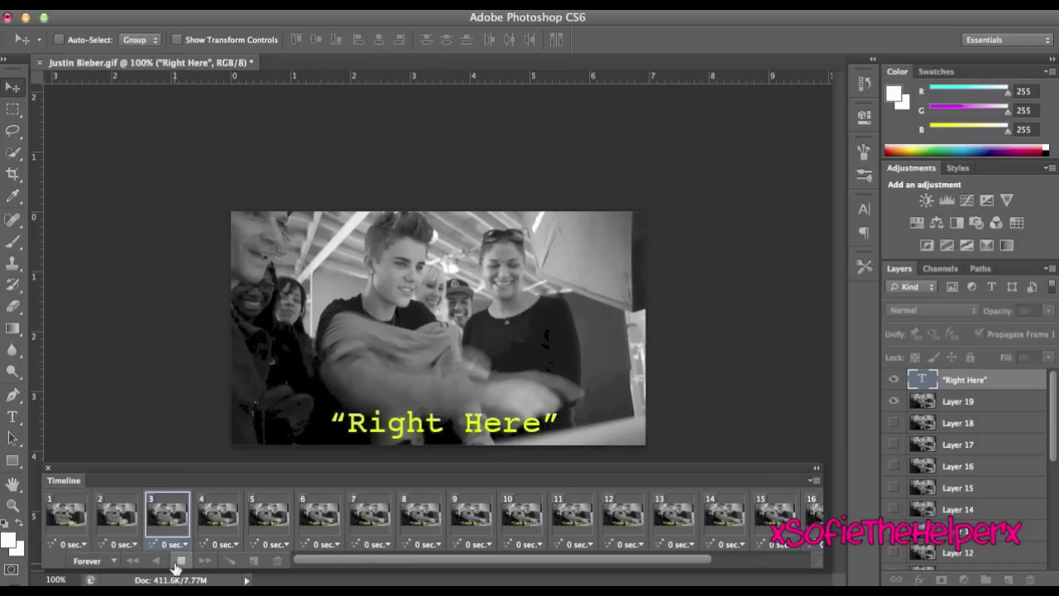